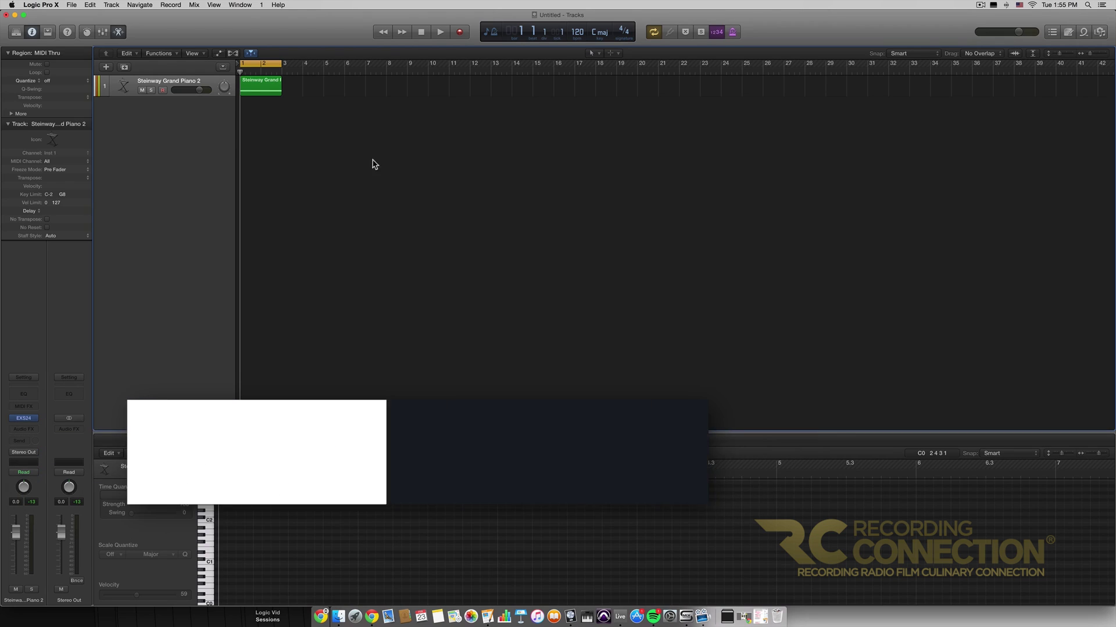
Select the piano region, then browse the EXS24 instrument list while keeping Steinway Grand Piano 2.
left_click(200, 81)
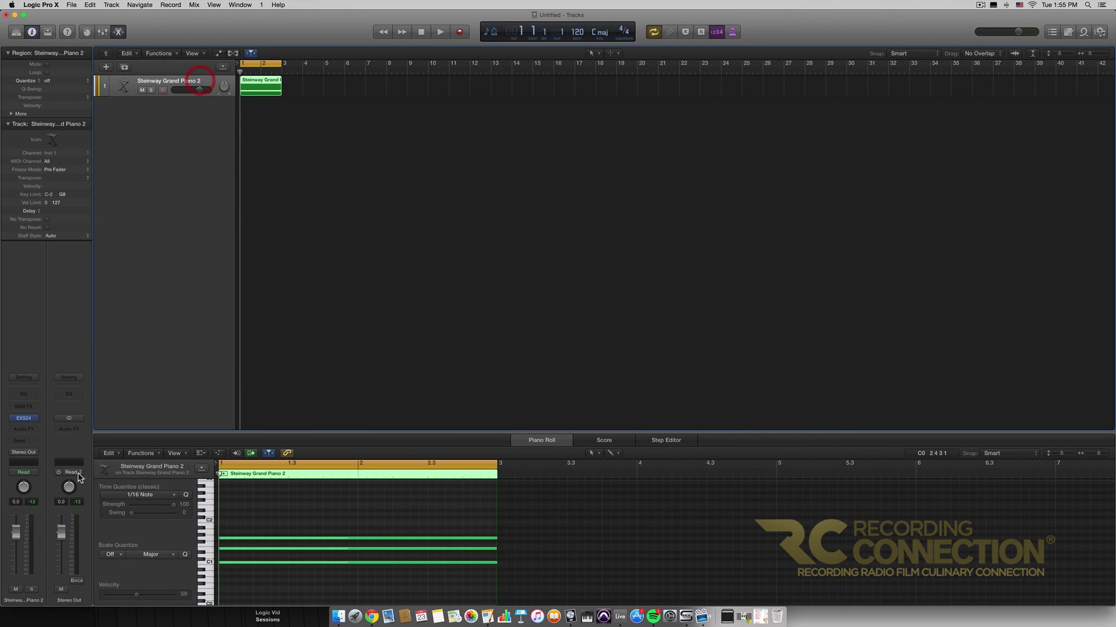
left_click(24, 419)
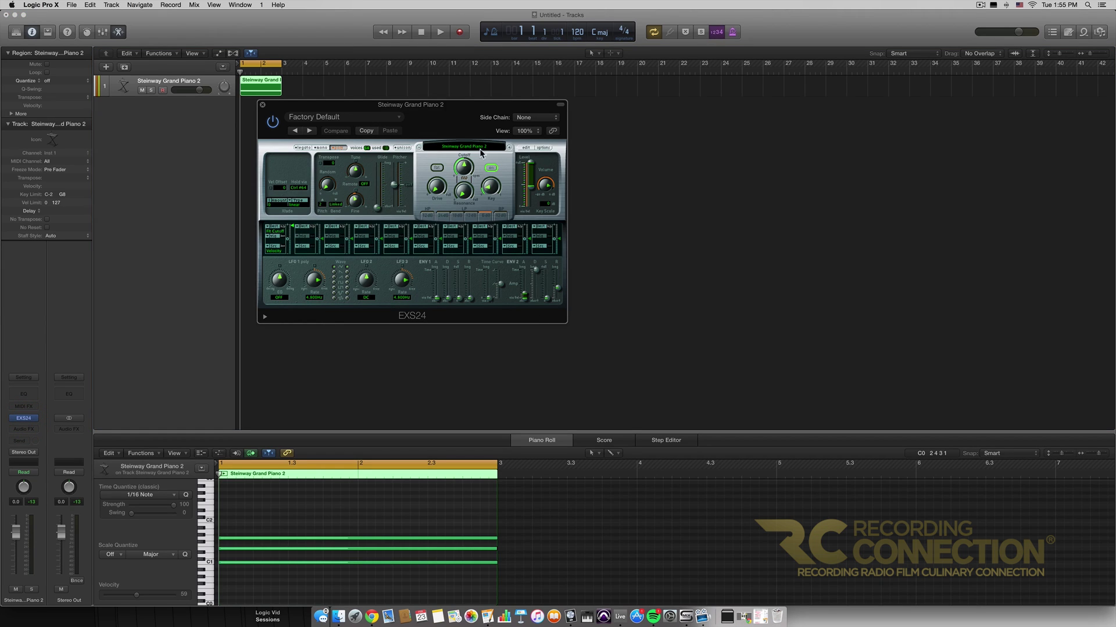
left_click(454, 151)
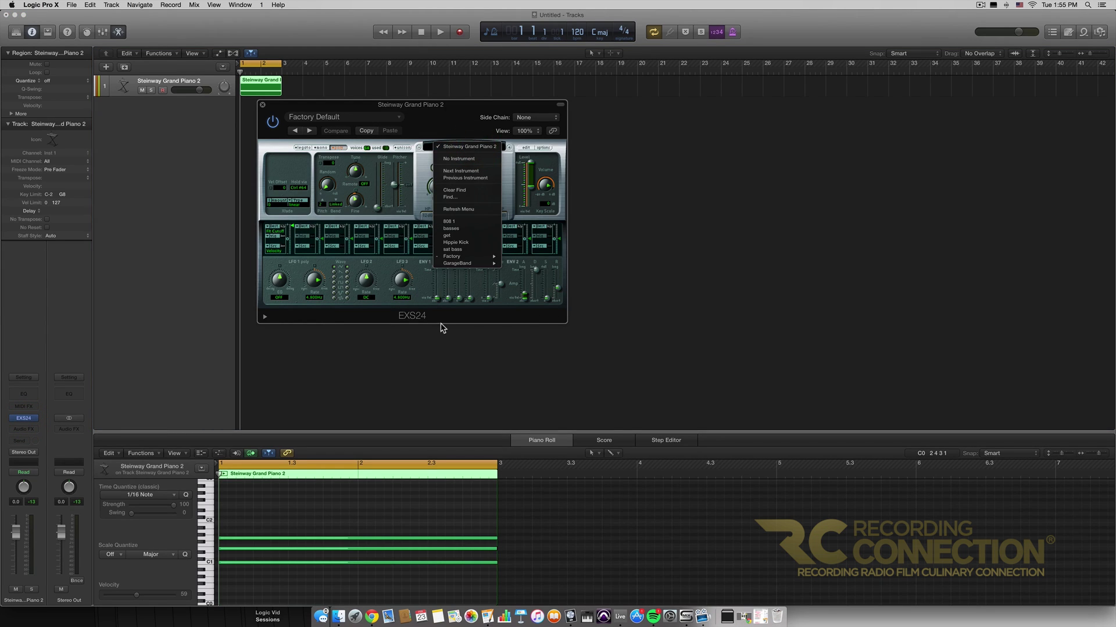
mouse_move(468, 256)
mouse_move(535, 261)
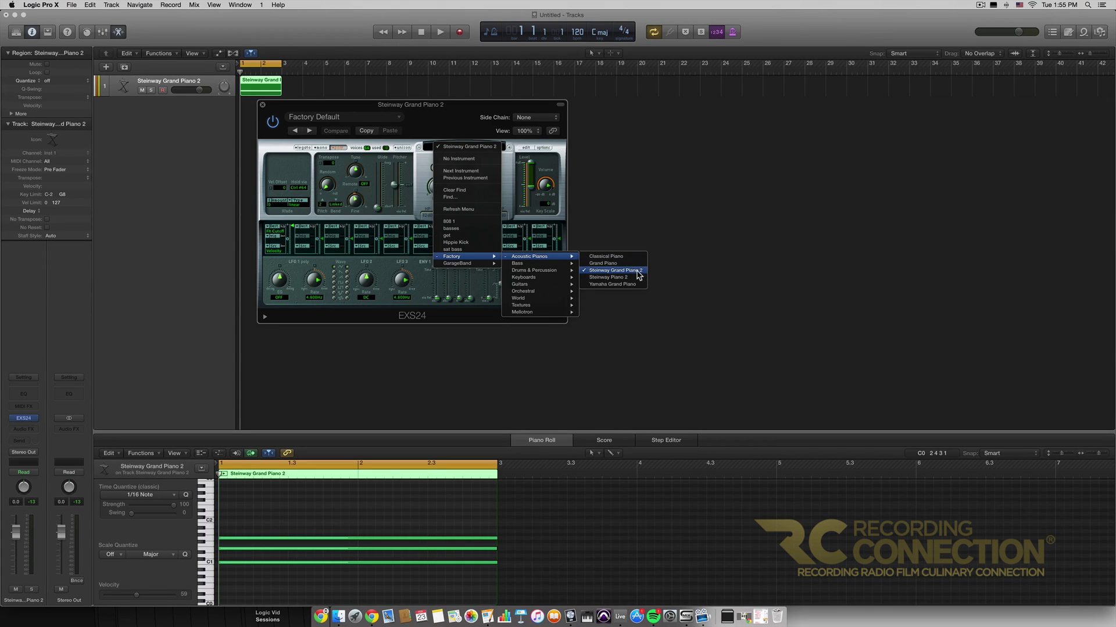
left_click(427, 129)
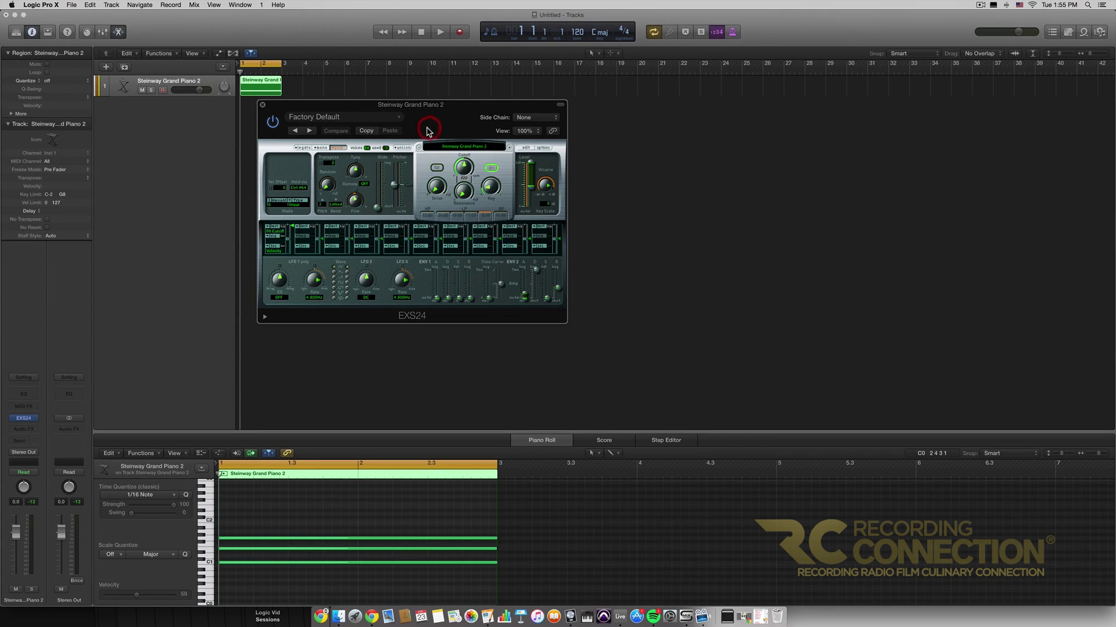
left_click(262, 104)
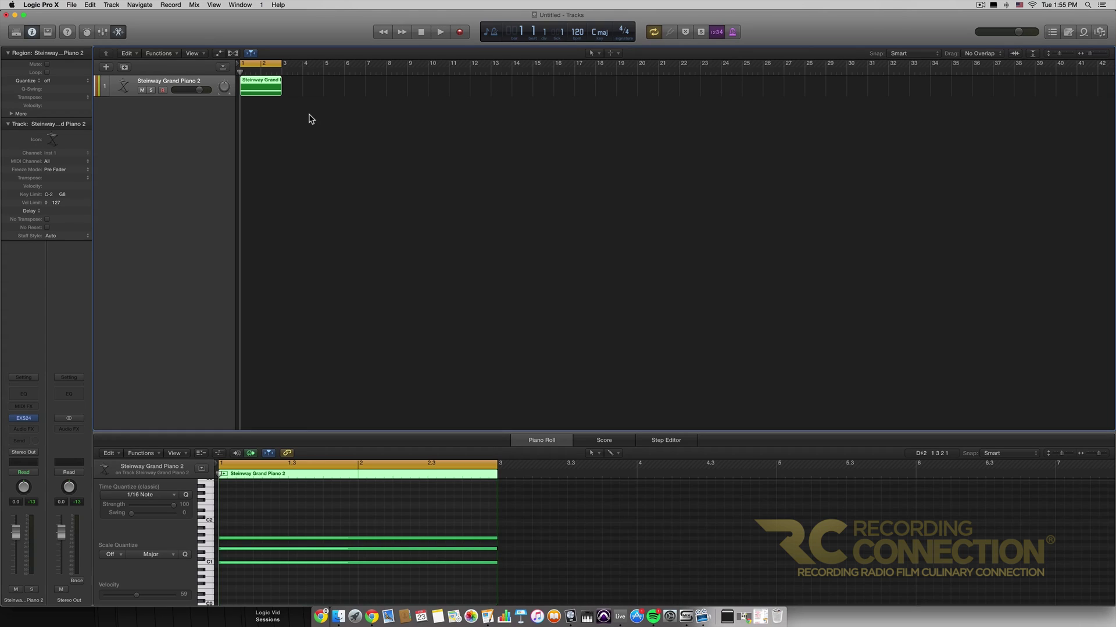
key("space")
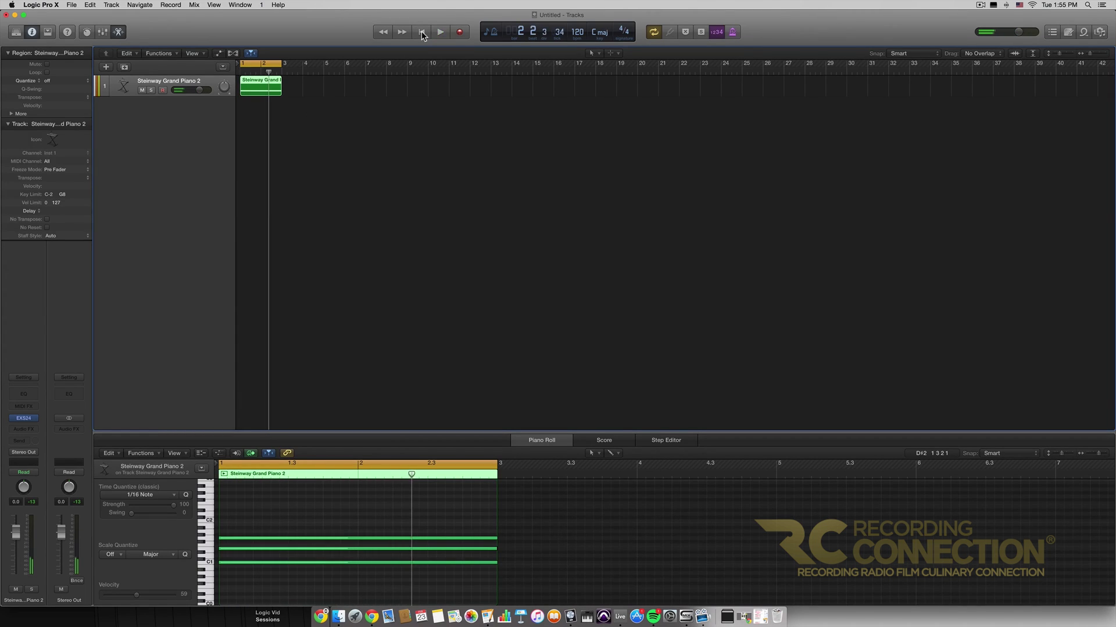
left_click(421, 31)
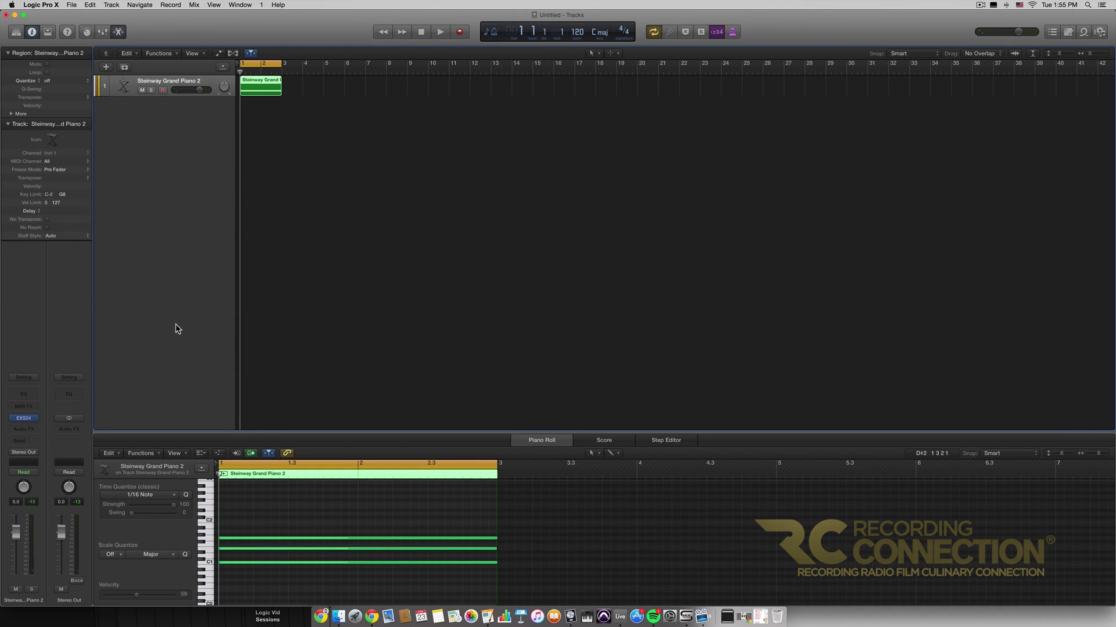
Insert a Transposer in the piano track's MIDI FX slot and centre its window.
left_click(35, 407)
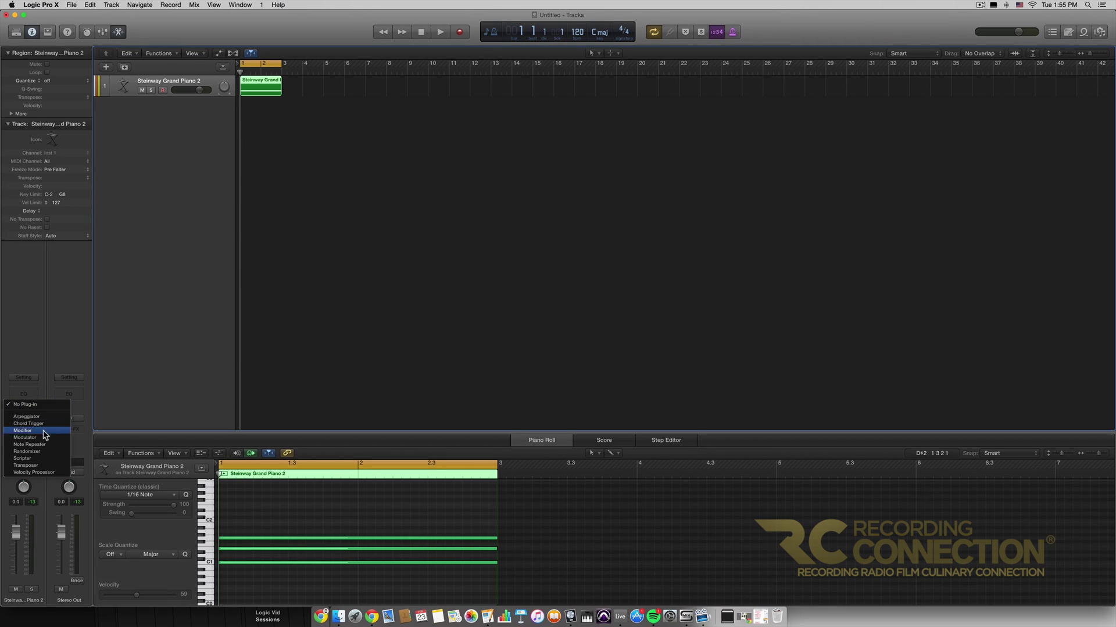
left_click(41, 468)
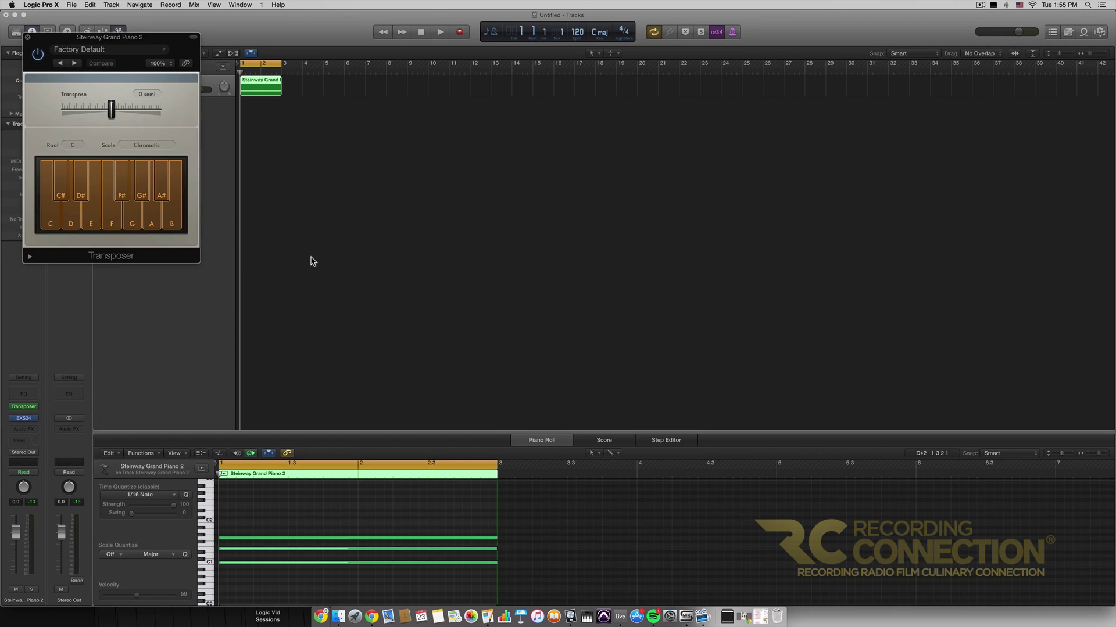
left_click_drag(147, 41, 623, 114)
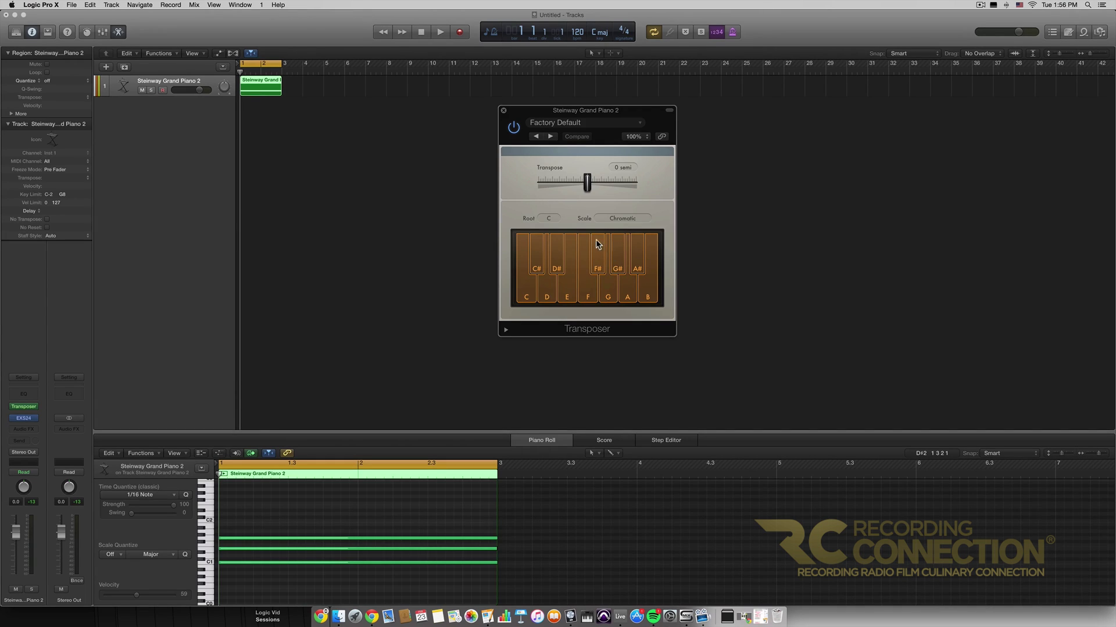
left_click(421, 33)
key("space")
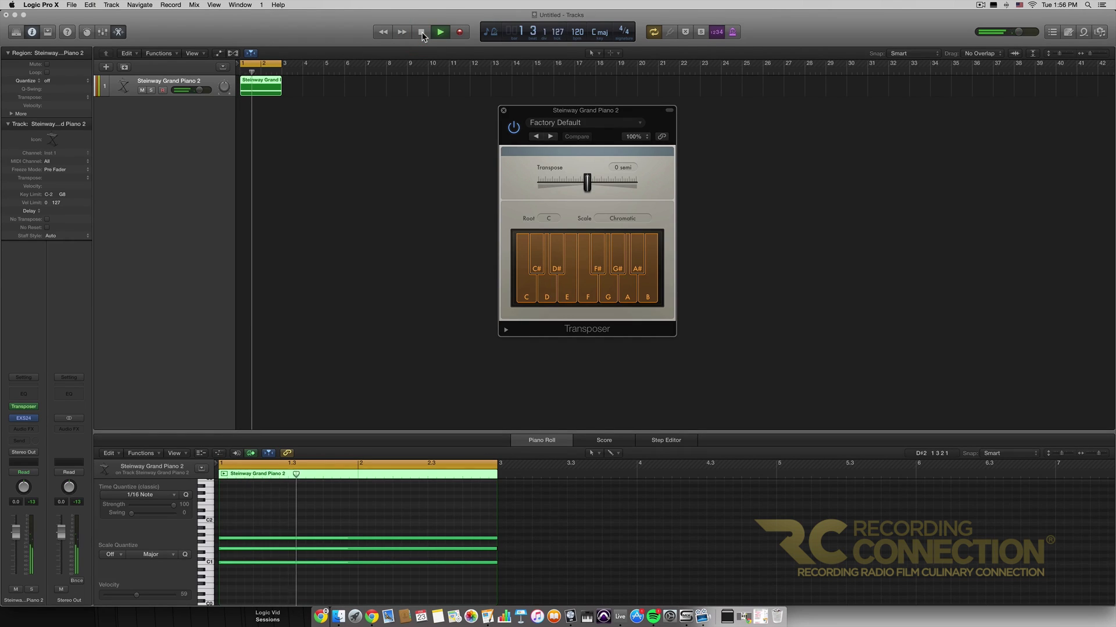
left_click(423, 35)
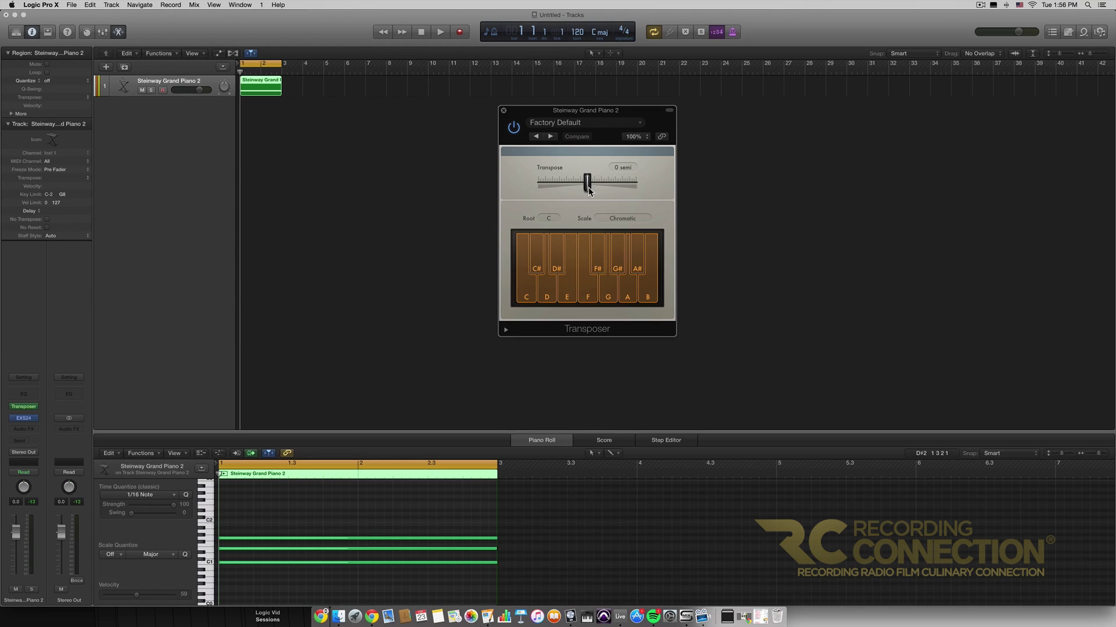
left_click(552, 218)
left_click(552, 218)
left_click(642, 221)
left_click(642, 221)
Set the Transposer to root E with the Major scale and play the chord.
left_click(548, 219)
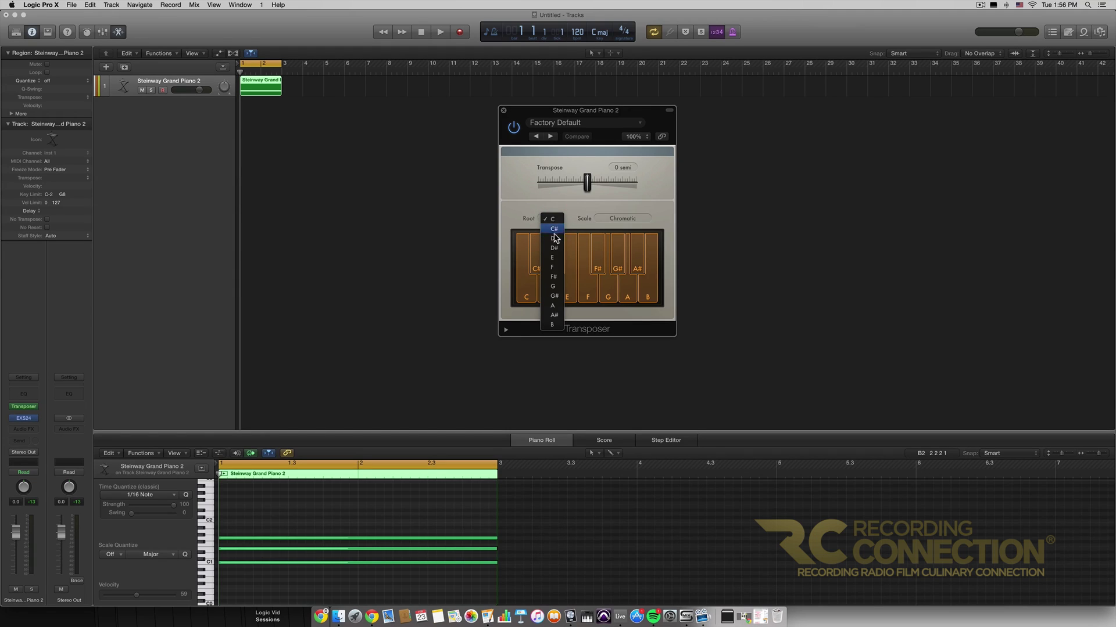
left_click(553, 257)
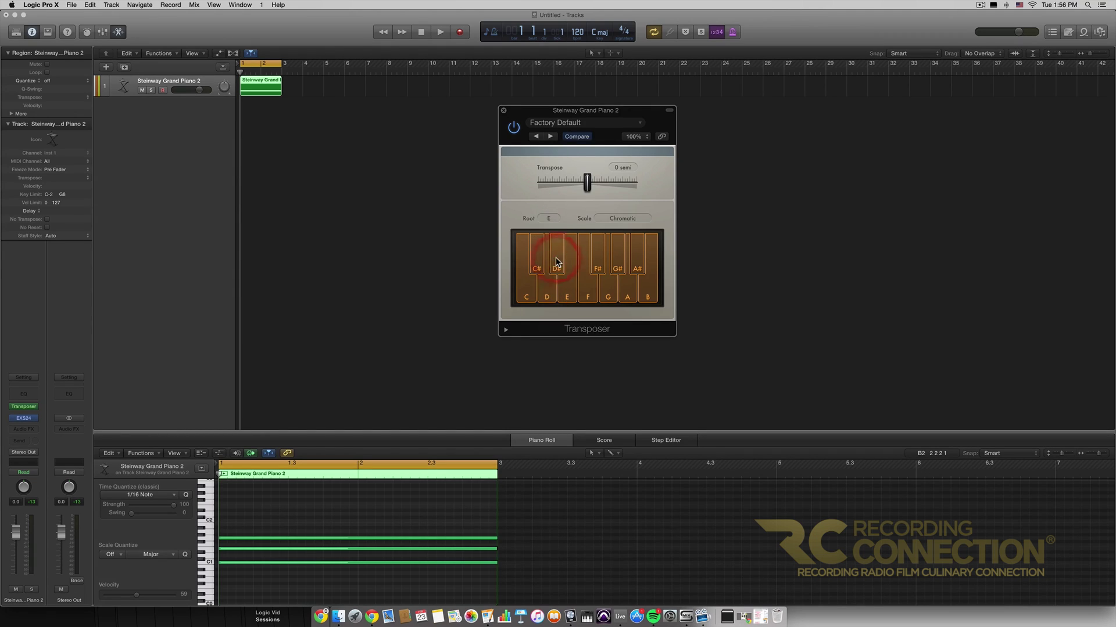
left_click(628, 217)
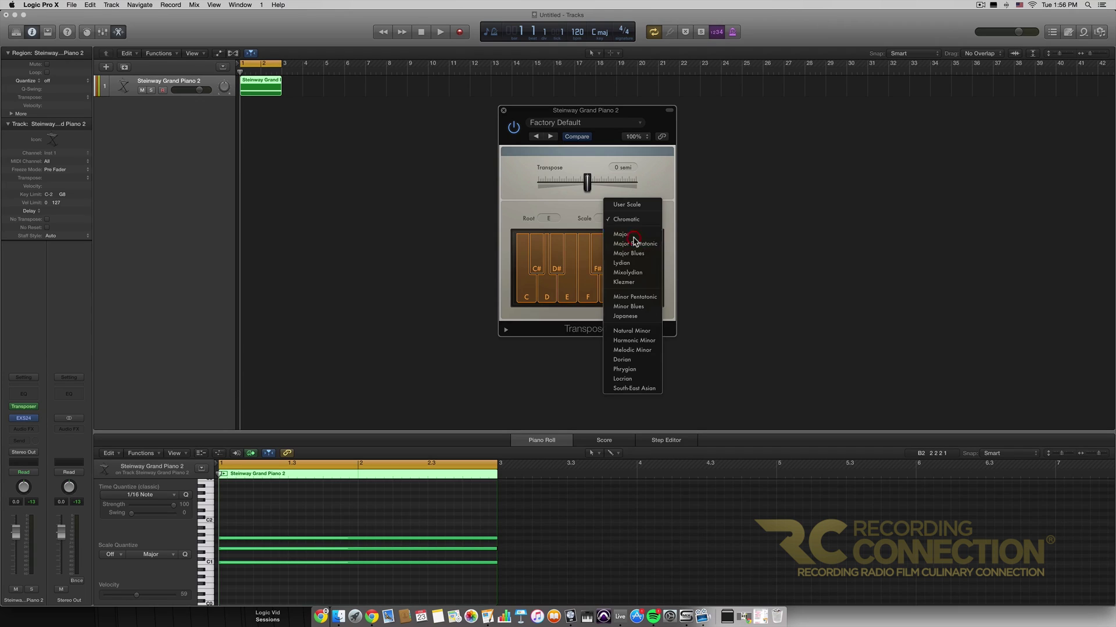
left_click(633, 236)
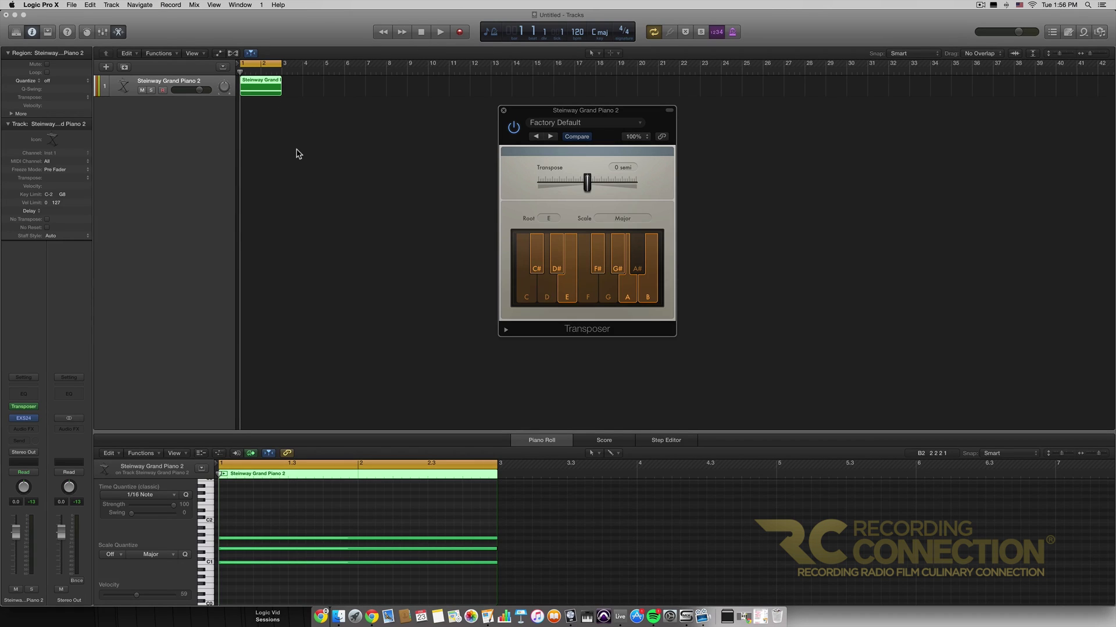
key("space")
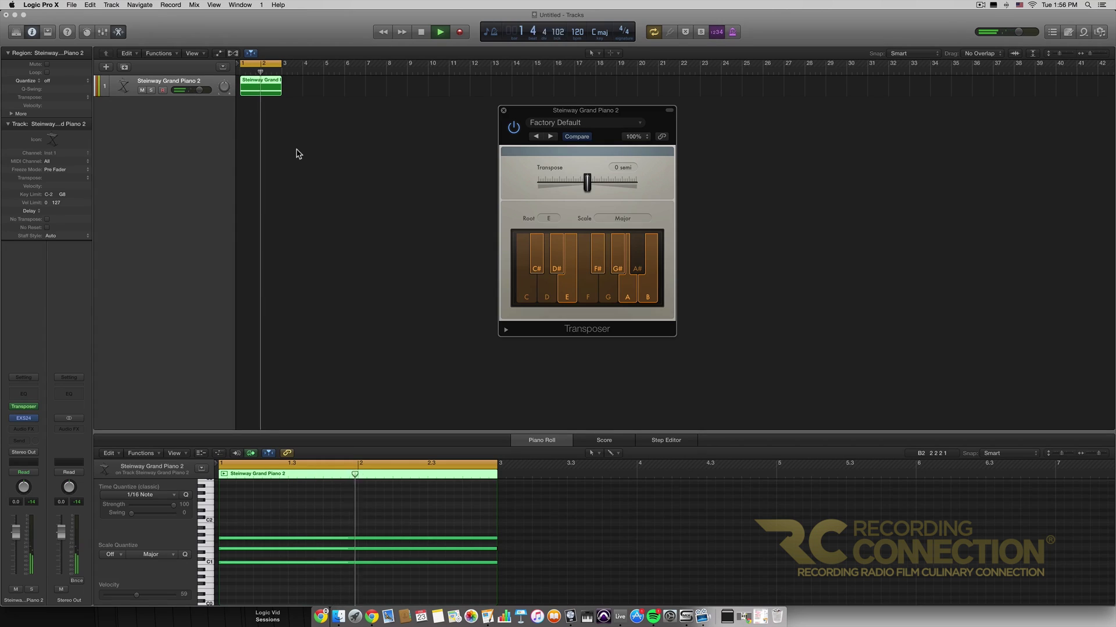
Stop playback, change the Transposer root to A, and audition the chord.
left_click(421, 32)
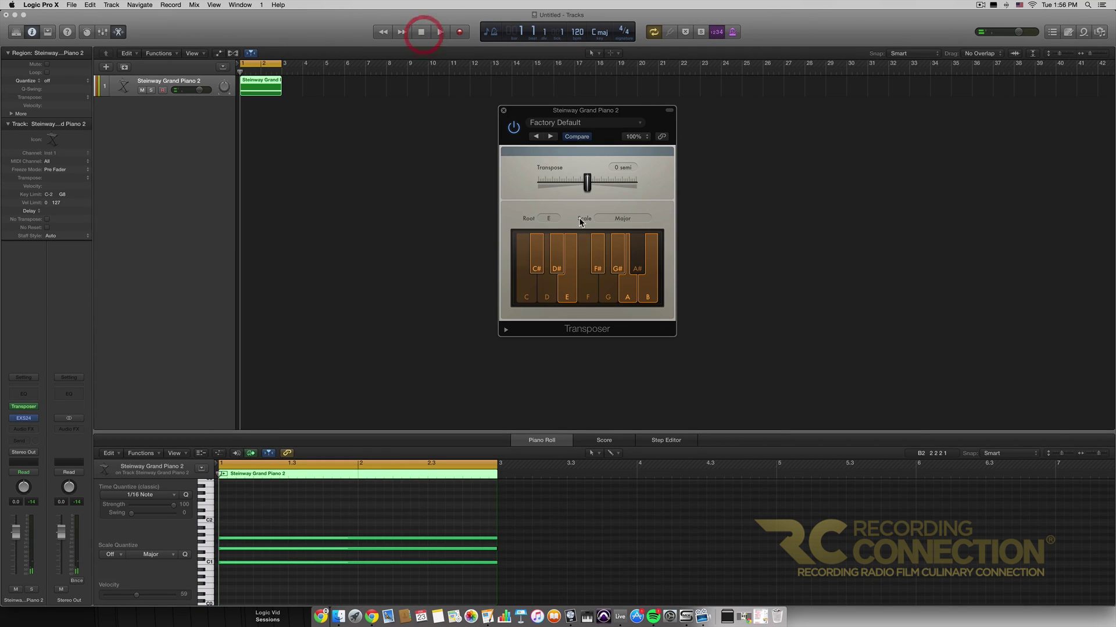
left_click_drag(548, 218, 558, 249)
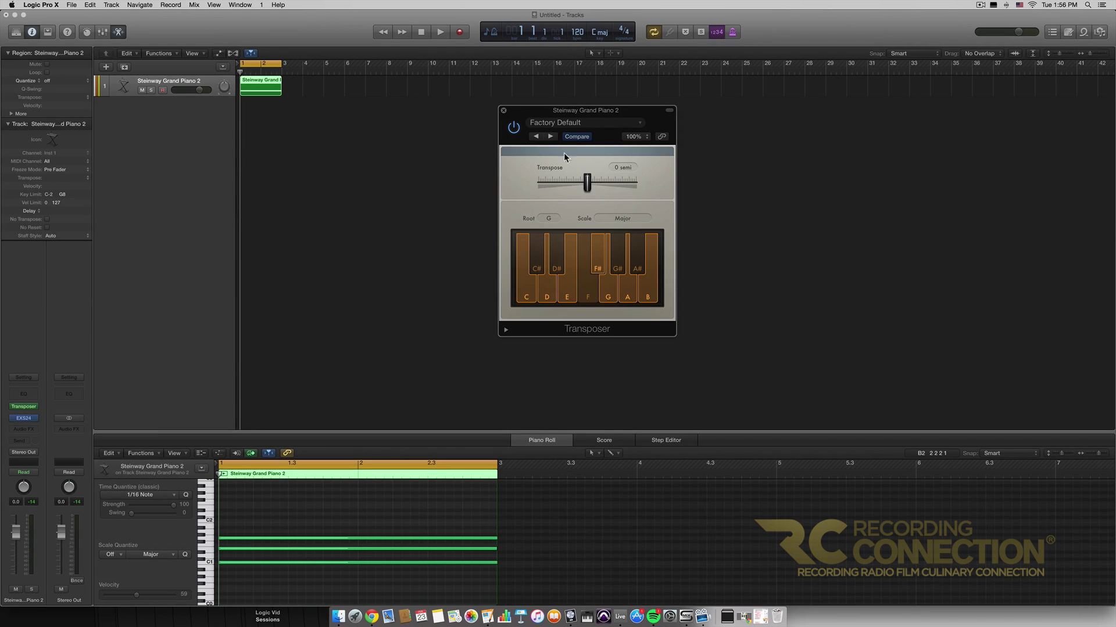
left_click_drag(549, 218, 555, 244)
key("space")
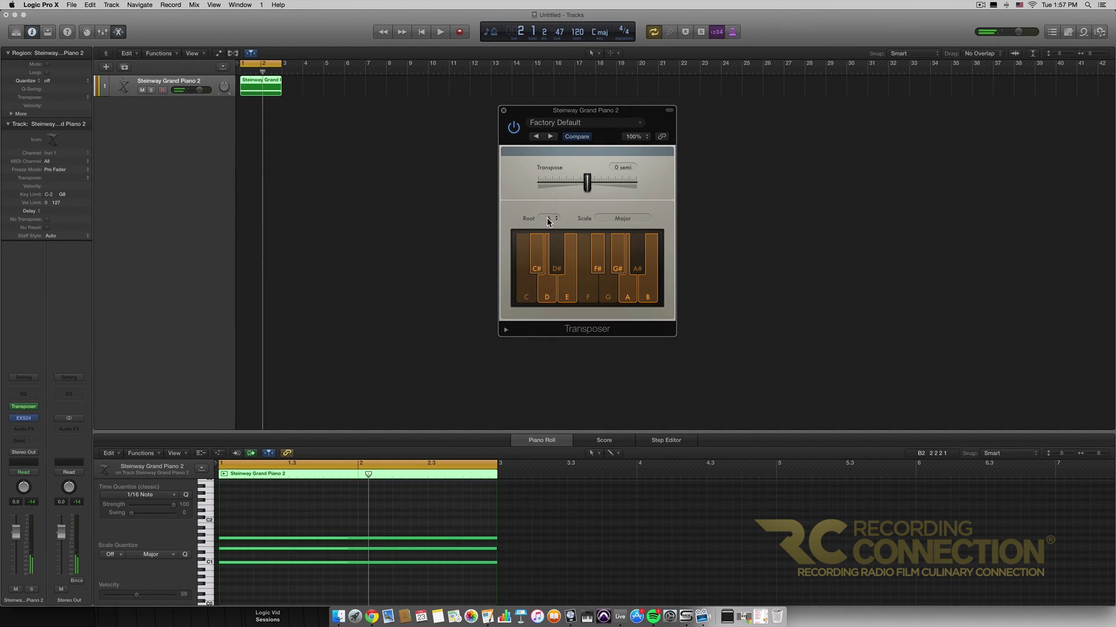
key("space")
Audition the chord with roots F and then F# in the Transposer.
left_click(548, 219)
left_click(556, 184)
key("space")
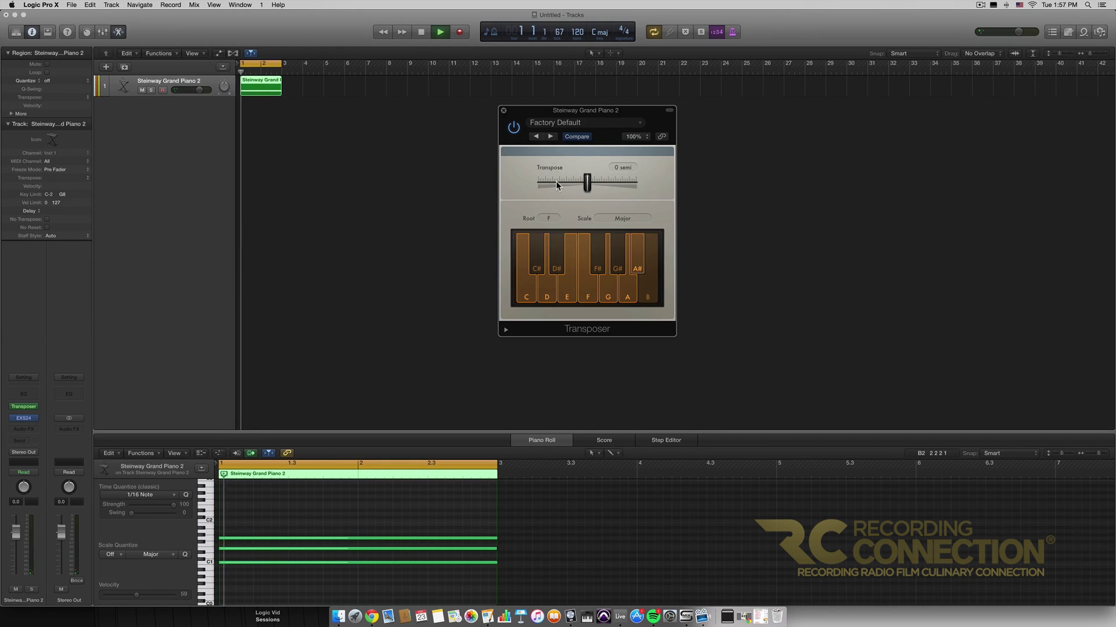
left_click(548, 219)
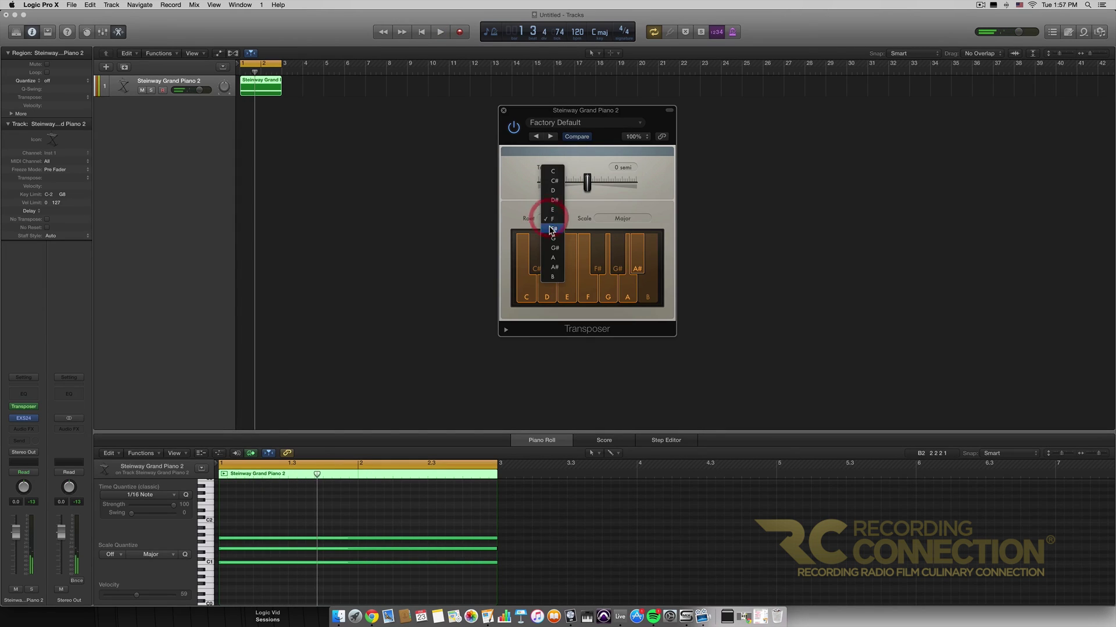
left_click(553, 220)
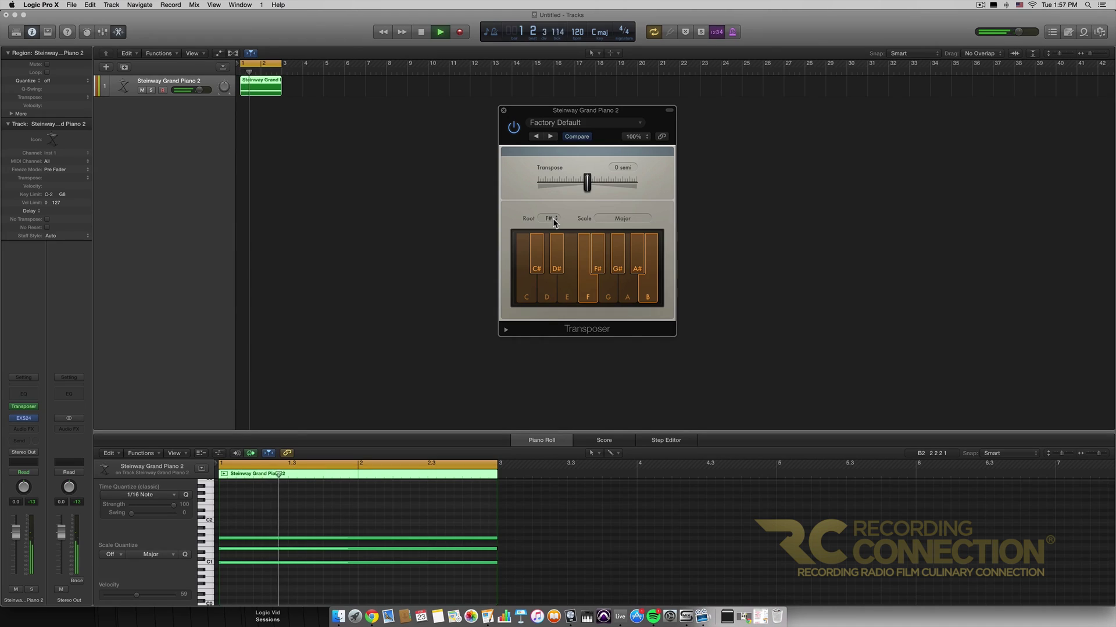
key("space")
Return the root to C, arm the piano track for recording, and shift the window right.
left_click(551, 219)
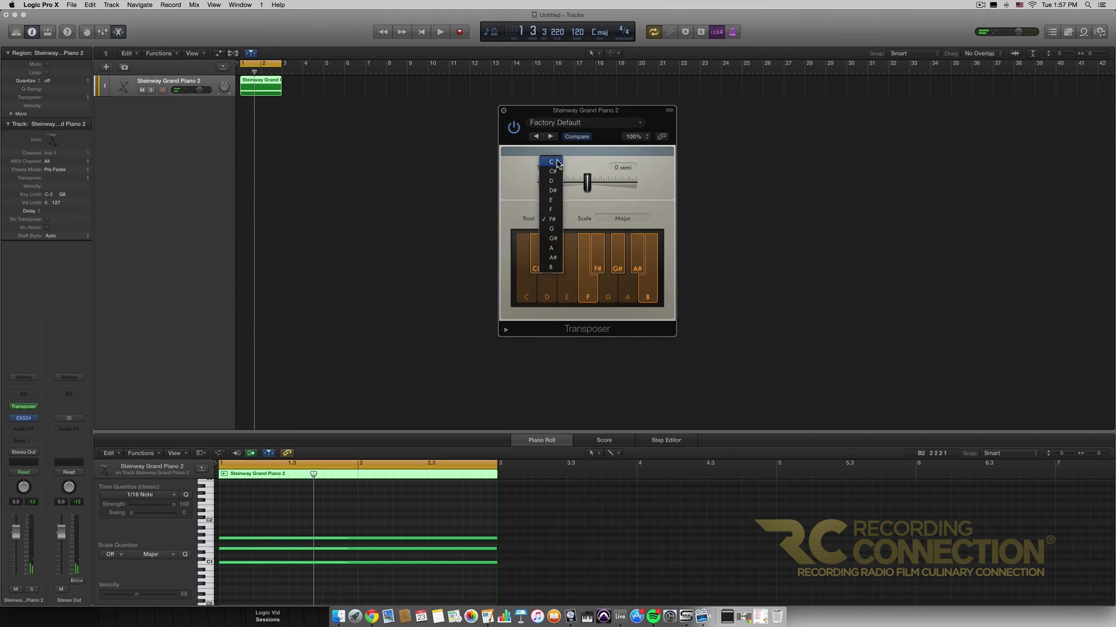
left_click(551, 162)
left_click(162, 90)
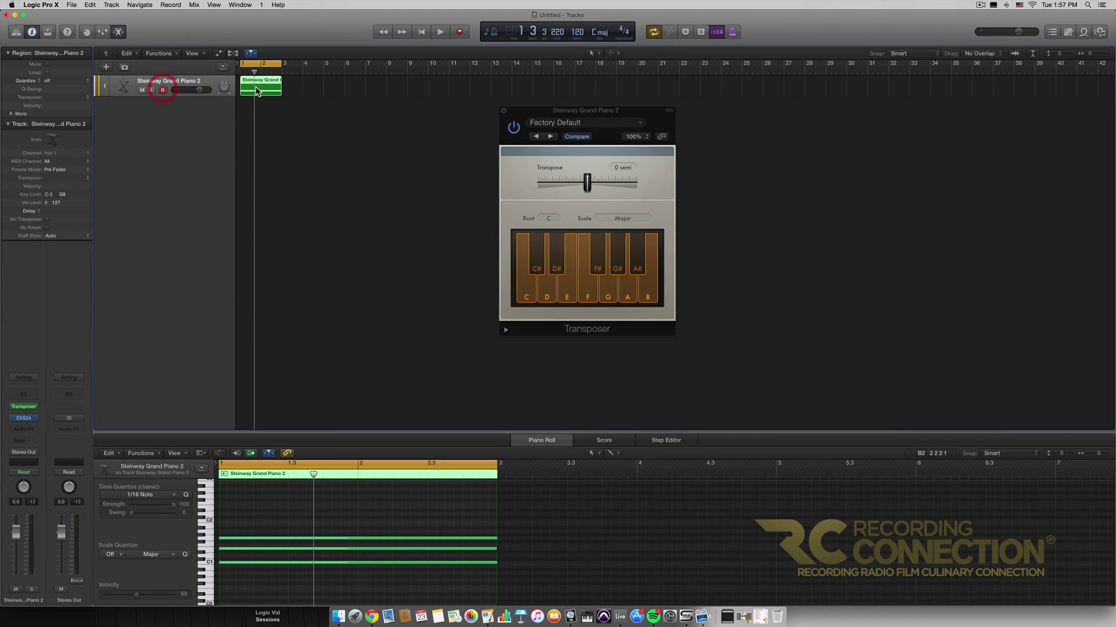
left_click_drag(582, 110, 660, 106)
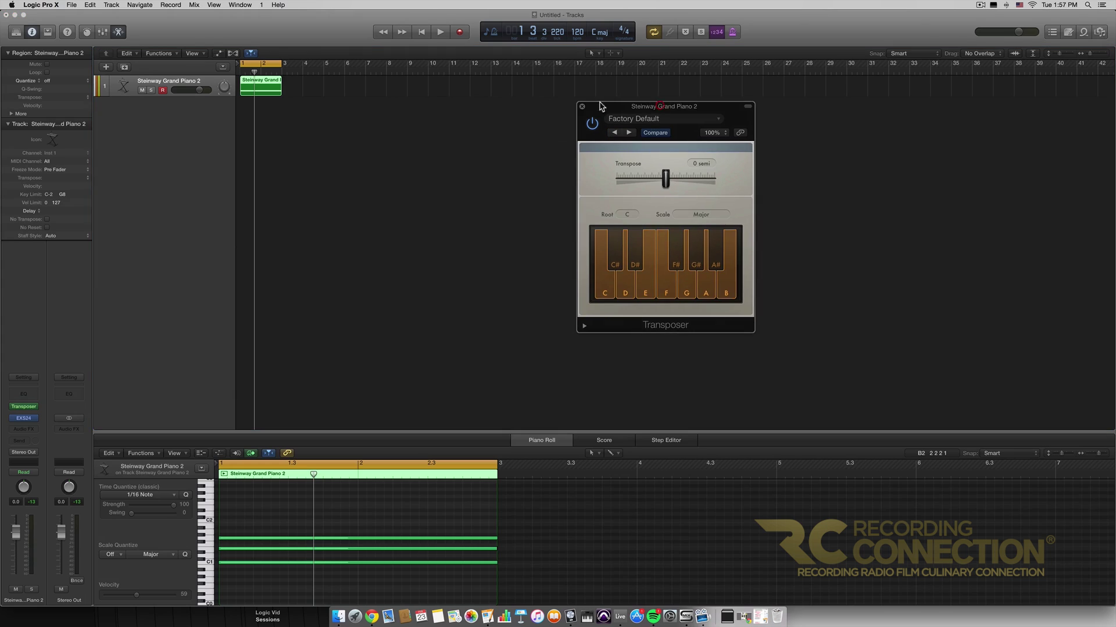
Move the playhead to bar 5 and set the Transposer root to D.
left_click(333, 74)
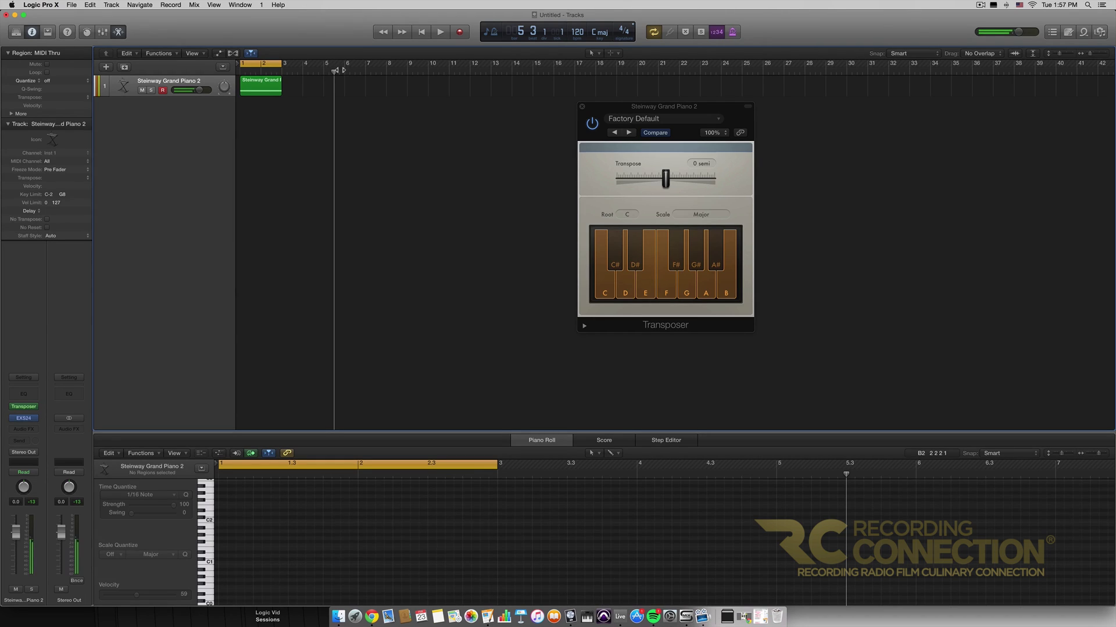
left_click(627, 215)
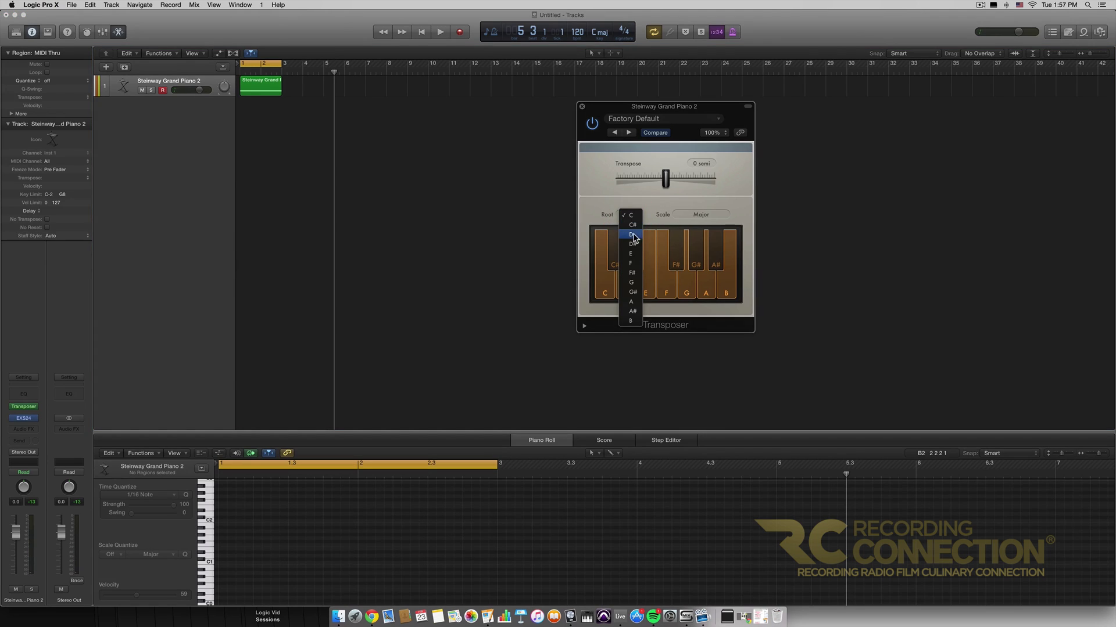
left_click(634, 236)
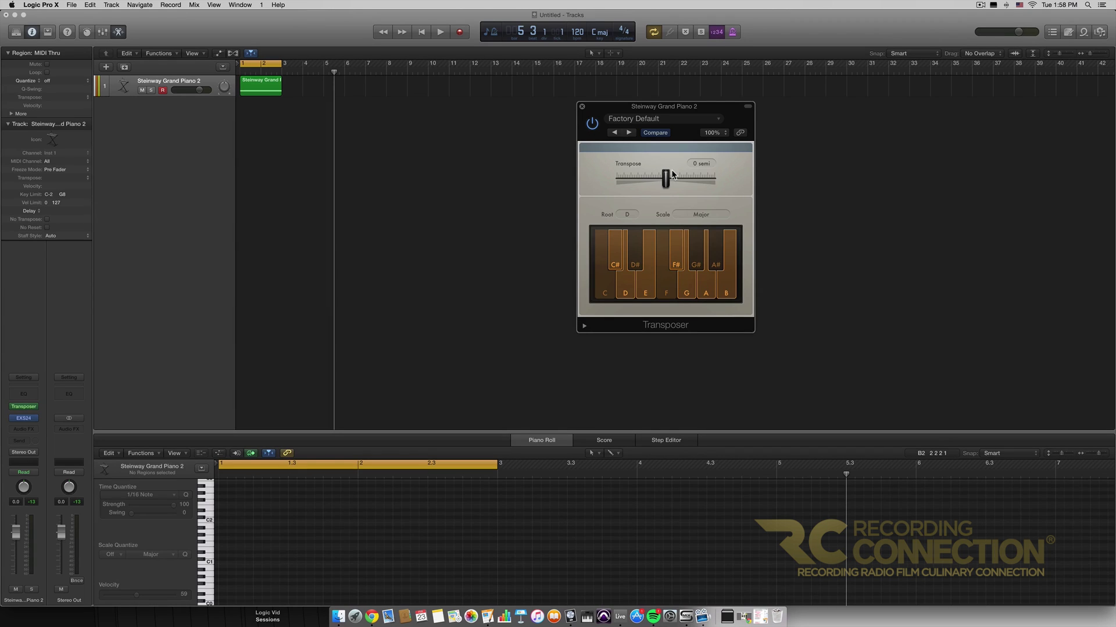
Disarm the track, dock the Transposer beside the tracks, and raise Transpose to 12 semi during playback.
left_click(163, 90)
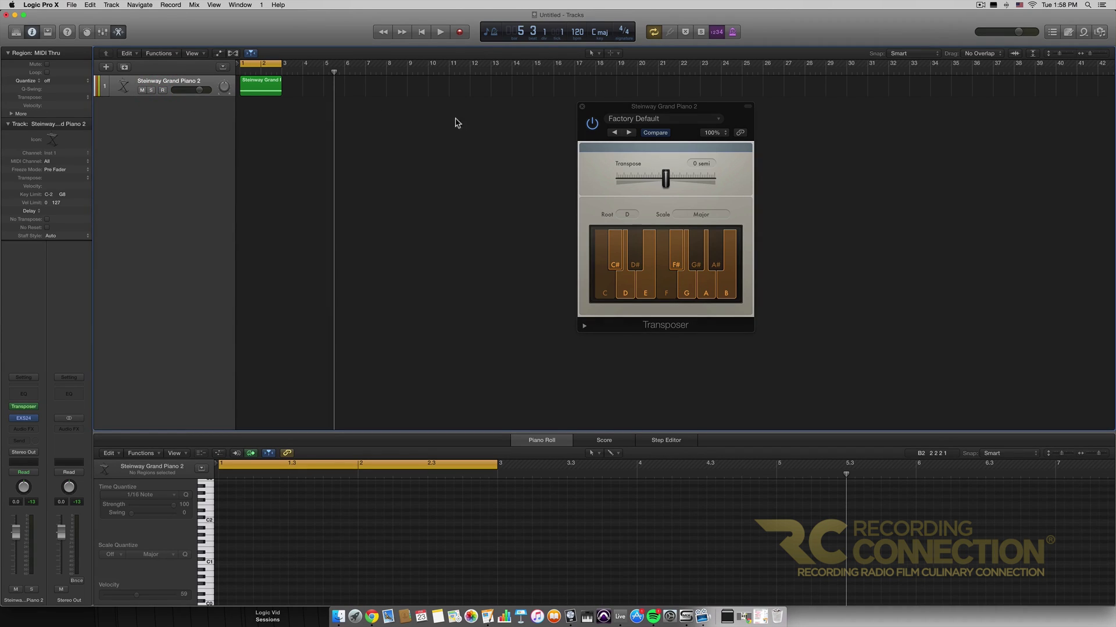
left_click_drag(645, 107, 413, 84)
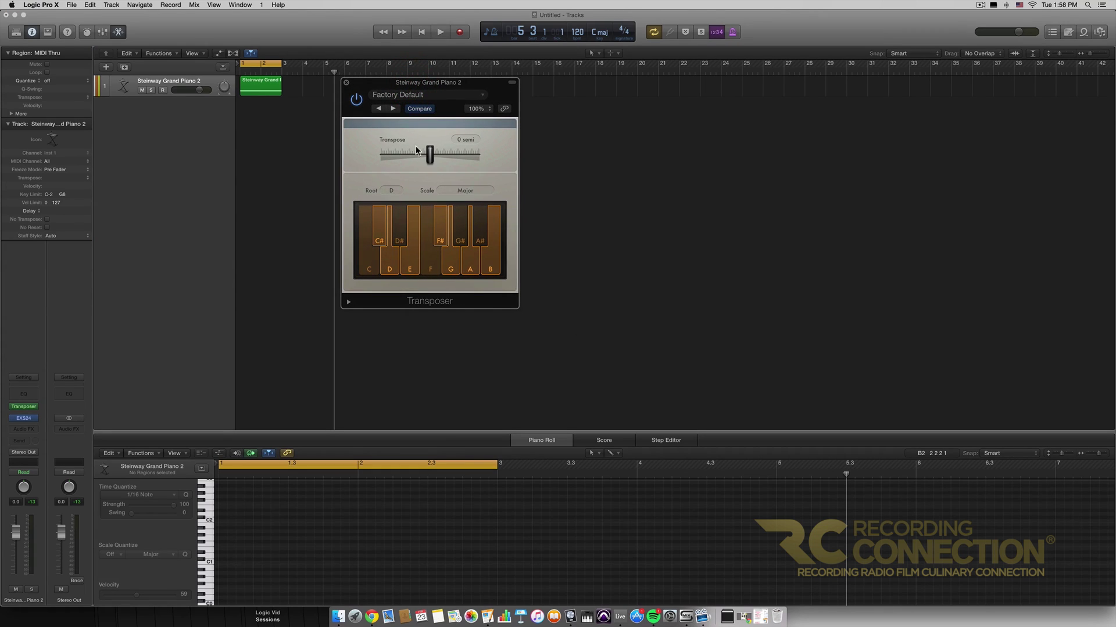
mouse_move(430, 155)
left_mouse_down()
mouse_move(448, 156)
mouse_move(428, 155)
left_mouse_up()
left_click(423, 31)
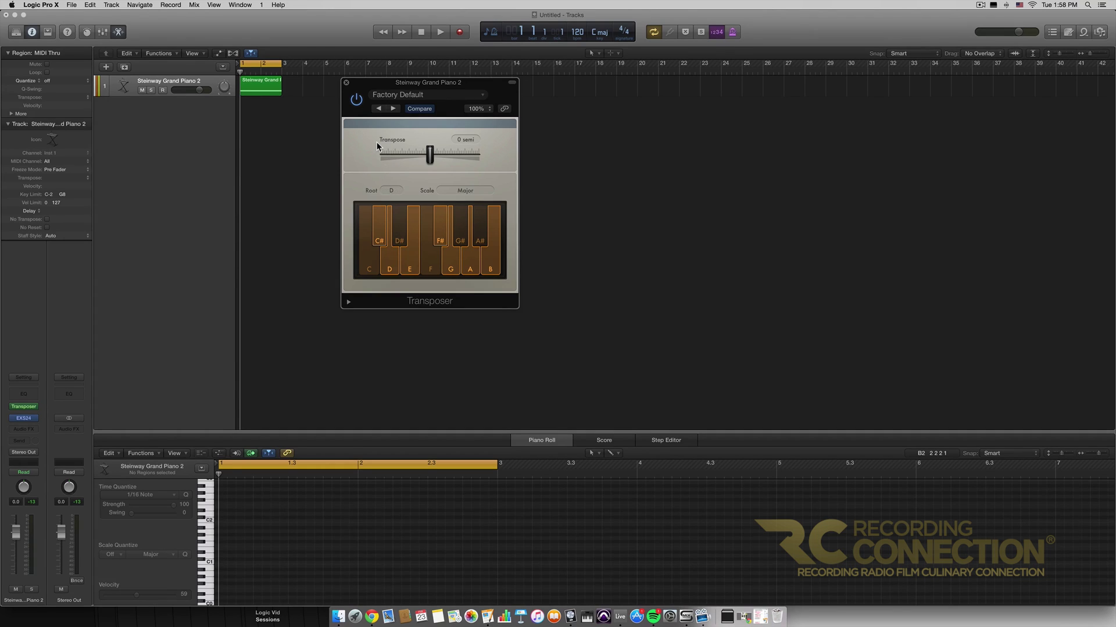
key("space")
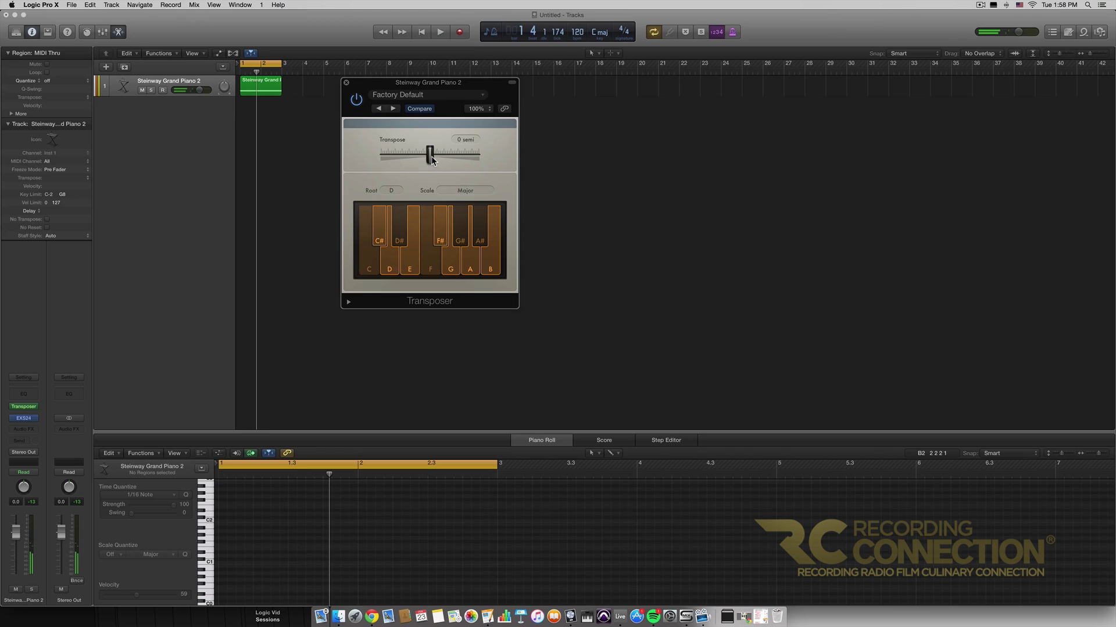
left_click_drag(431, 156, 454, 157)
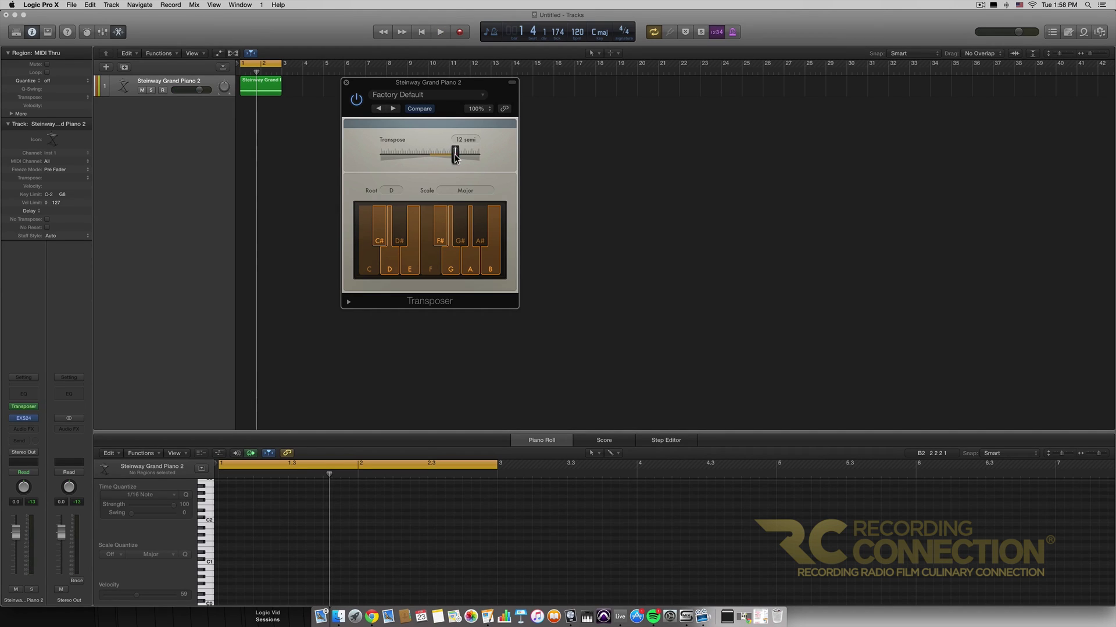
left_click(440, 32)
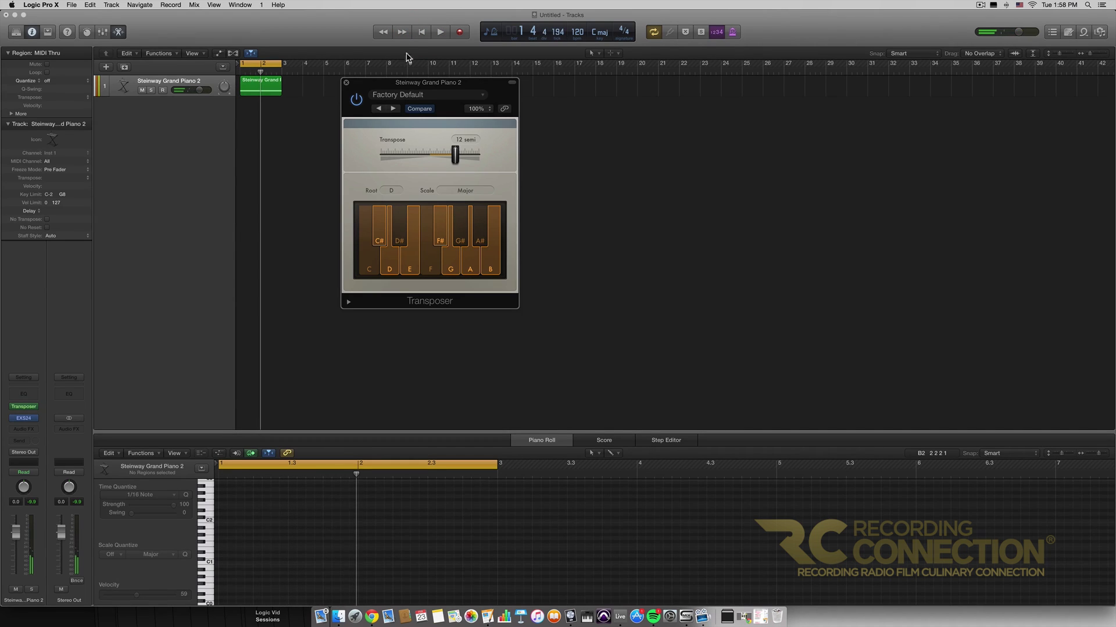
Stop playback, drag Transpose back to 0 semi, and reposition the Transposer window.
left_click(421, 32)
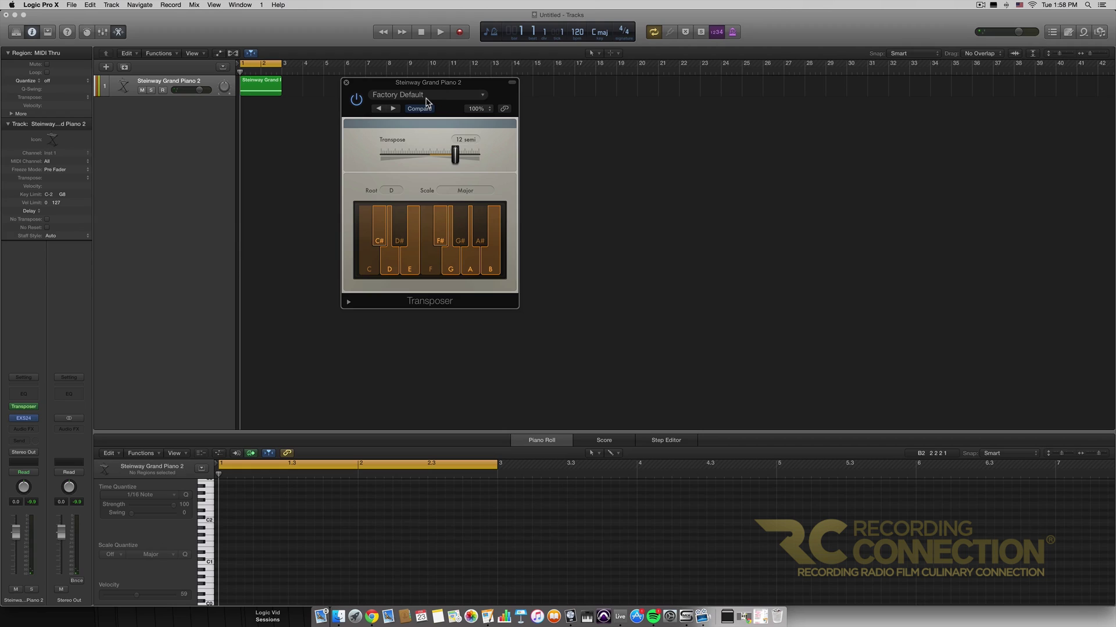
left_click_drag(455, 156, 431, 155)
left_click_drag(405, 85, 409, 105)
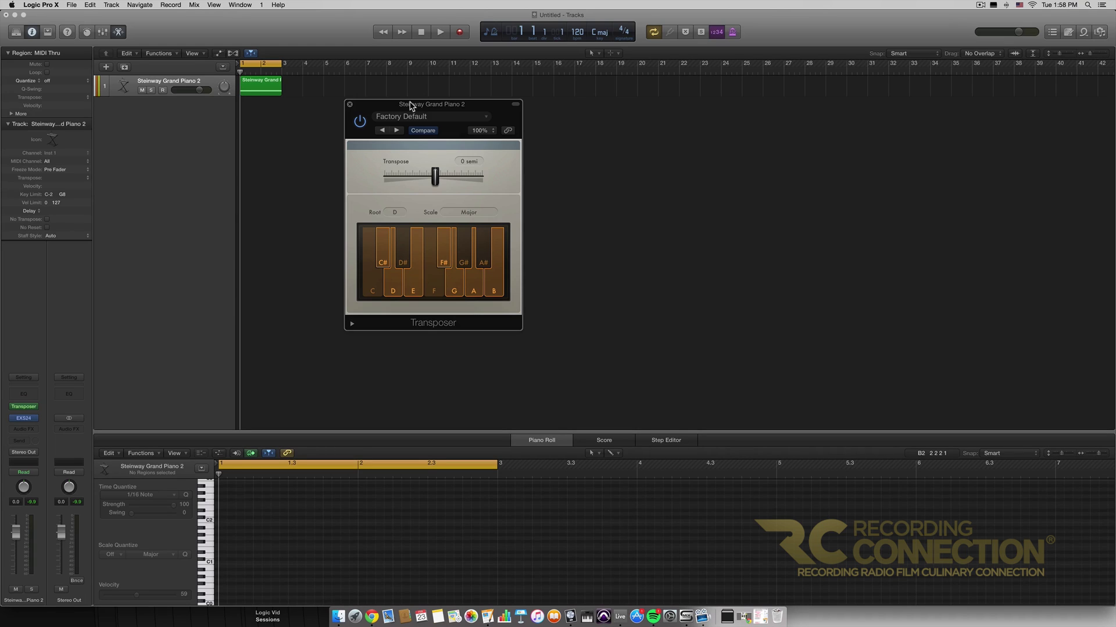
left_click_drag(433, 102, 495, 124)
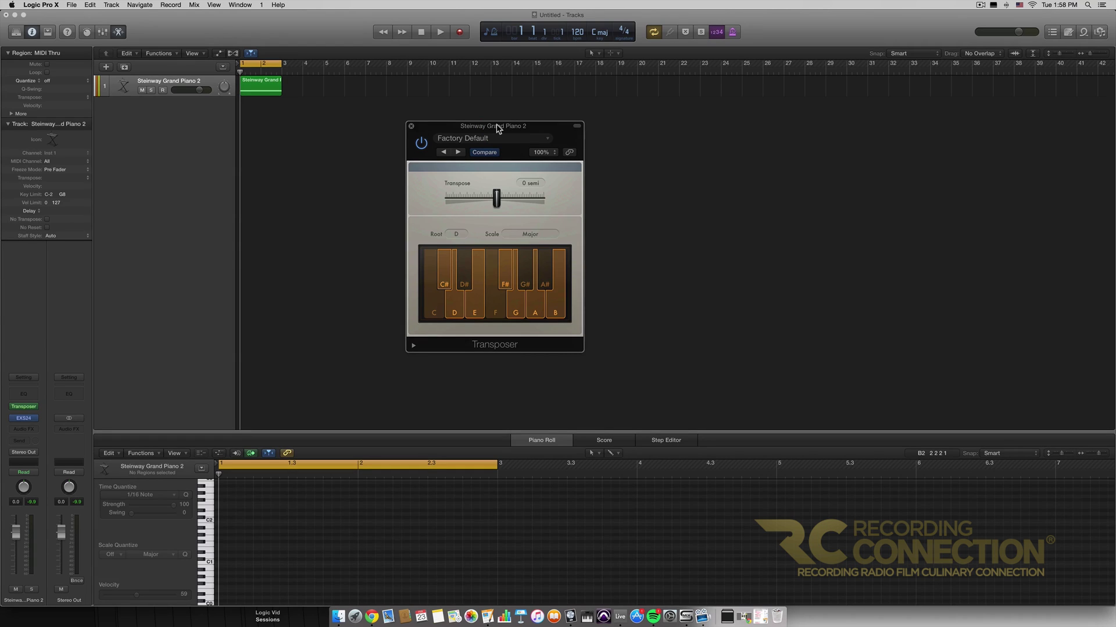
left_click_drag(497, 128, 486, 110)
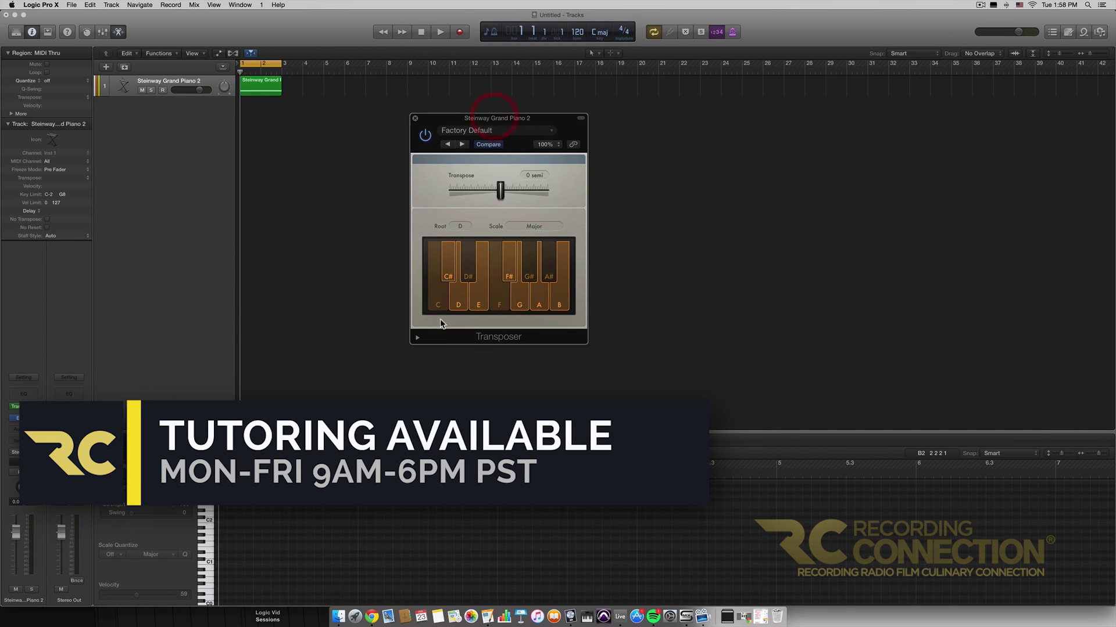